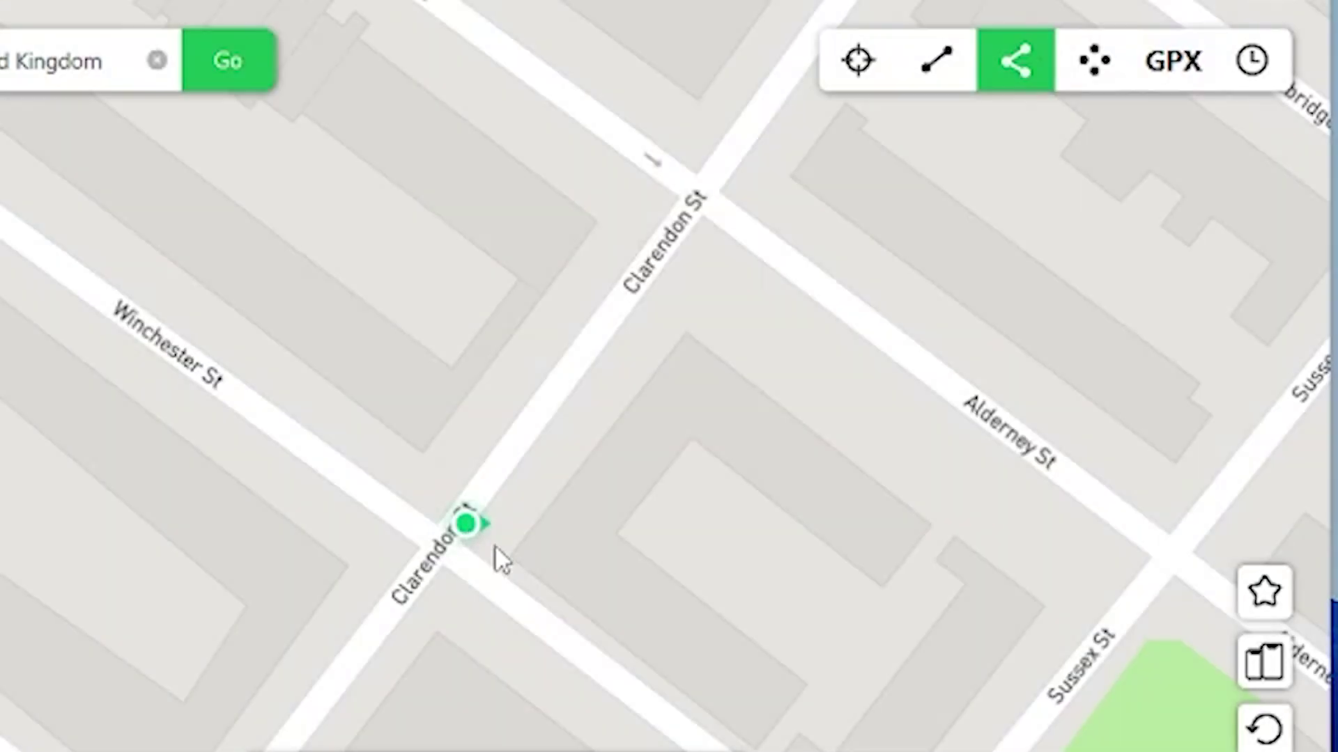
Step: Place the destination point up Clarendon St, then move it to the Alderney St corner
left_click(705, 198)
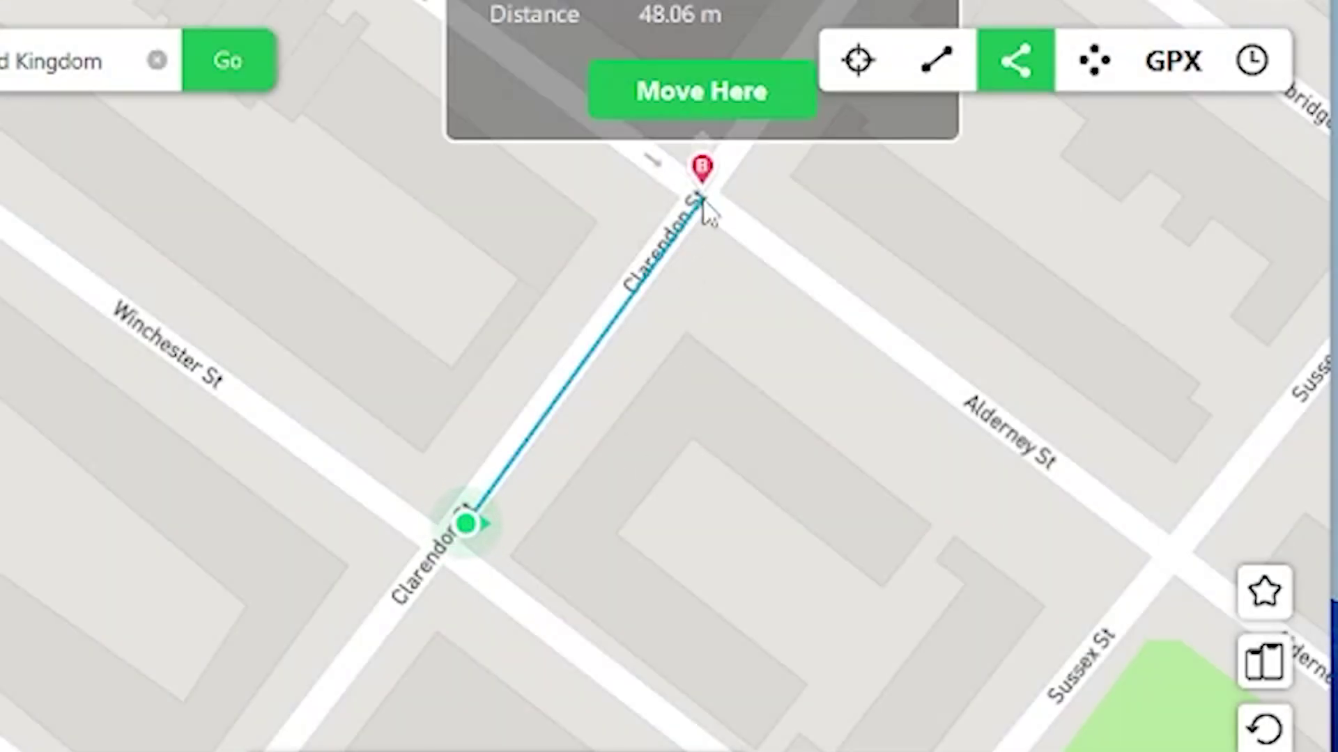
left_click(249, 213)
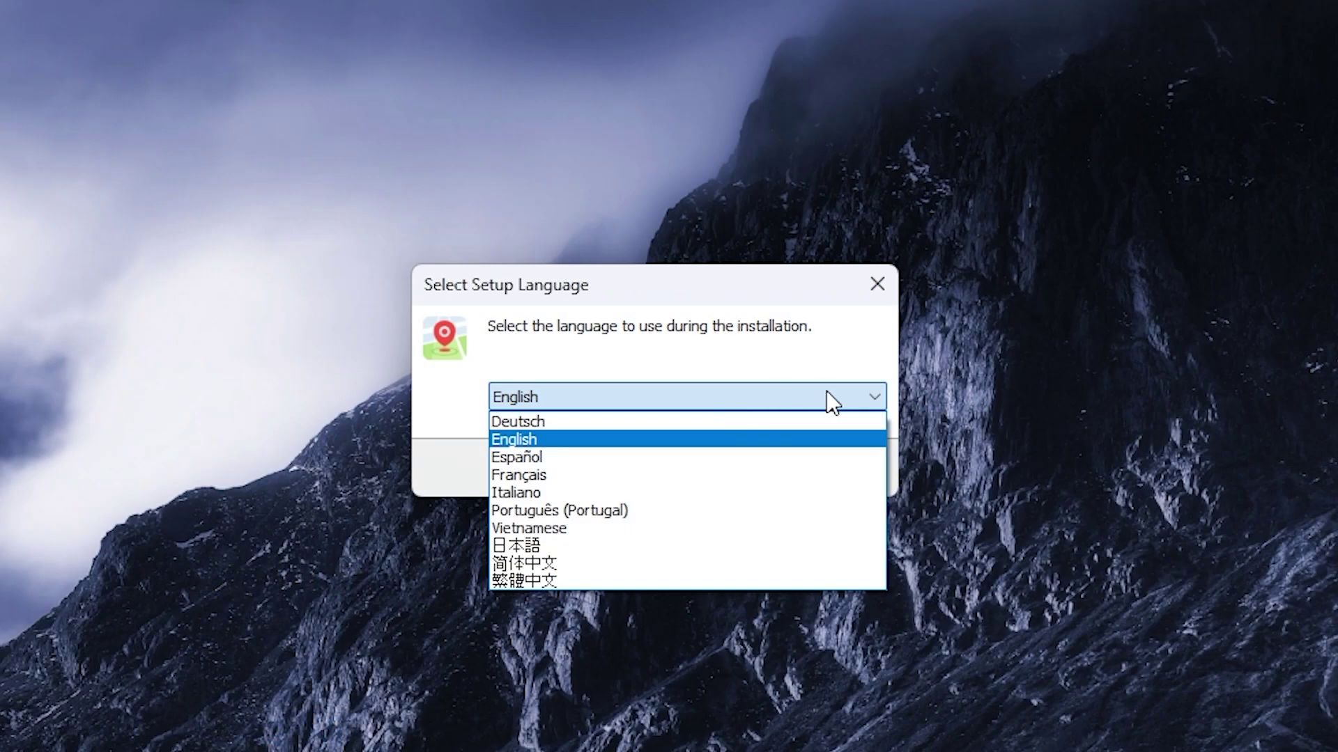
Step: Keep English as the setup language and confirm it
left_click(823, 390)
left_click(747, 397)
left_click(745, 396)
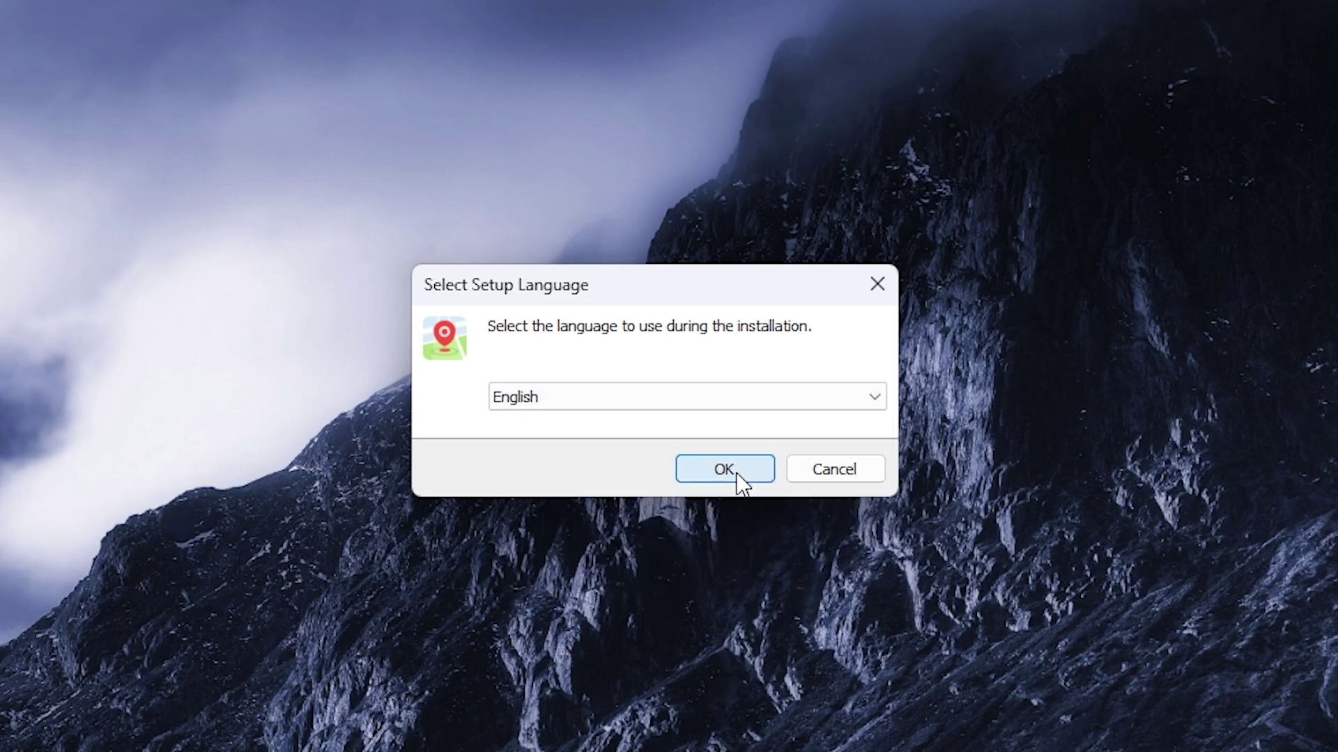
left_click(731, 474)
Step: Accept the licence agreement and install MockGo to the default folder
left_click(404, 585)
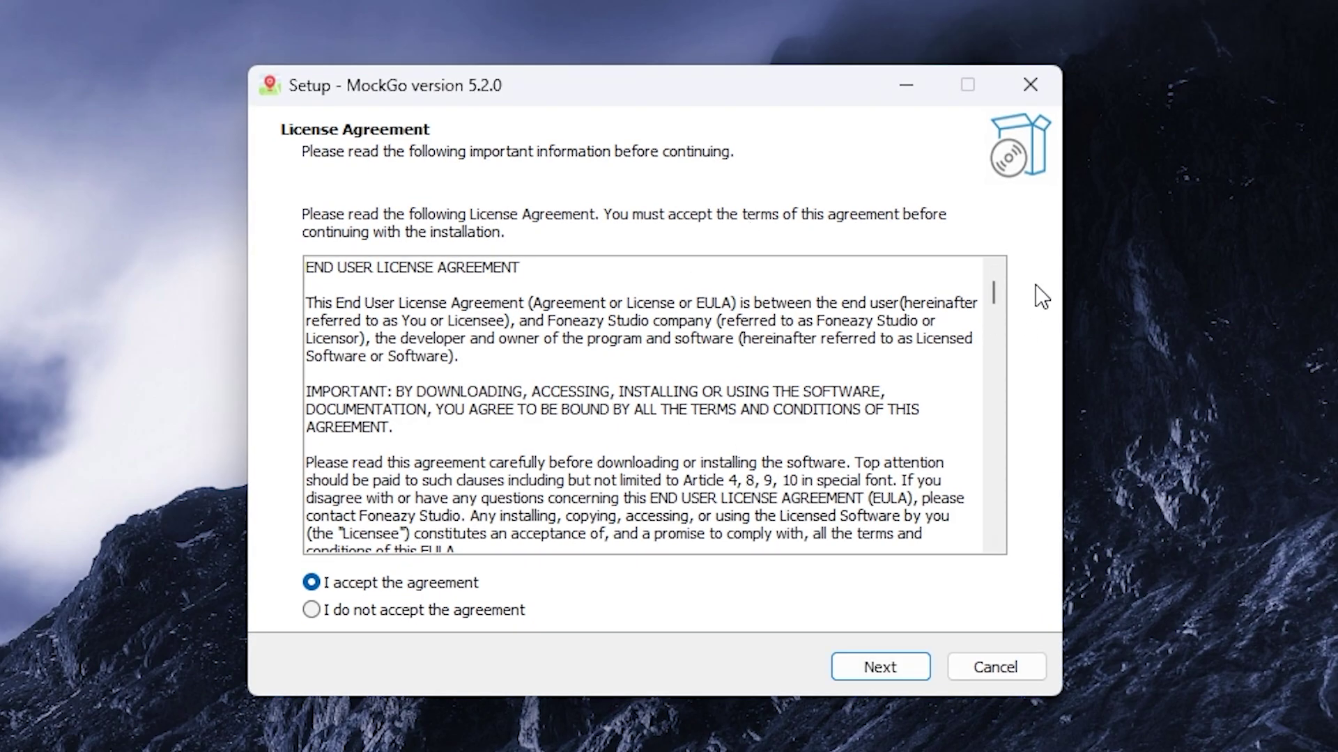
left_click(881, 667)
left_click(881, 667)
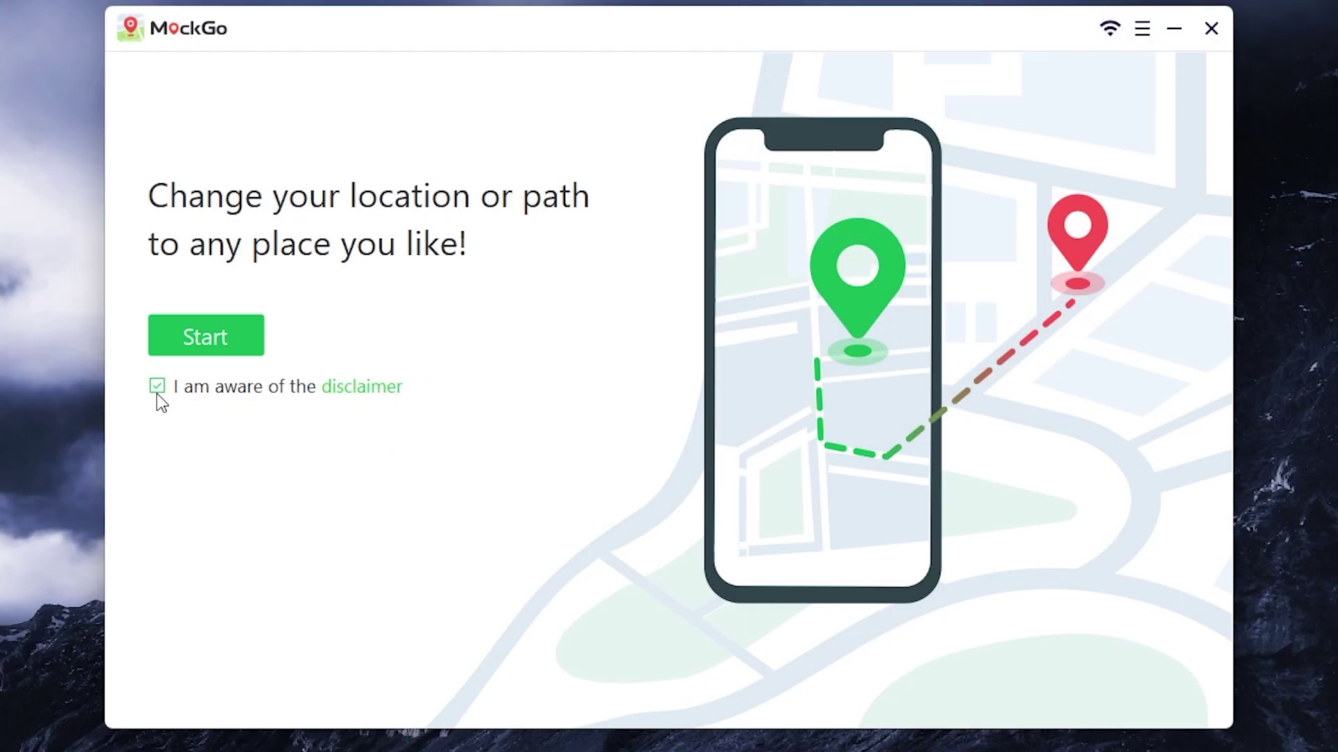
Step: Start connecting the iPhone, allow the device driver install, and confirm the replug
left_click(208, 324)
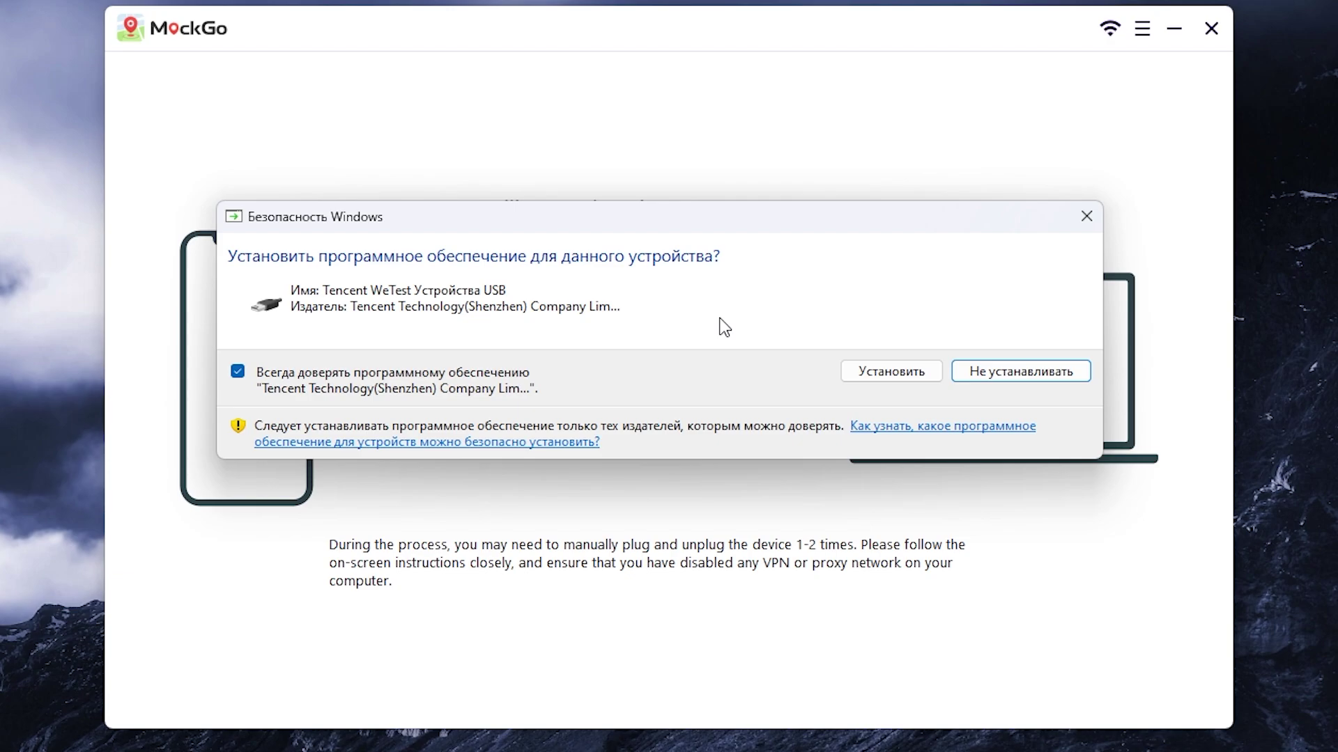
left_click(861, 375)
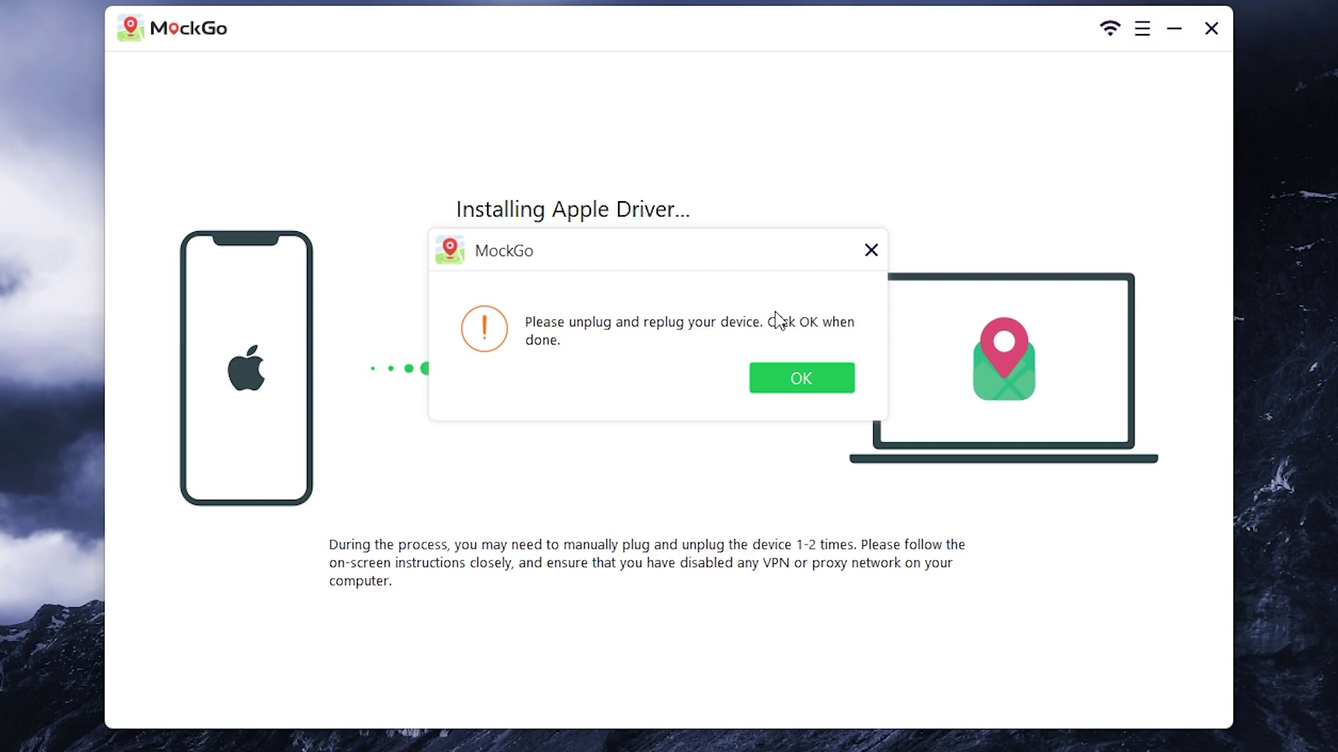
left_click(791, 380)
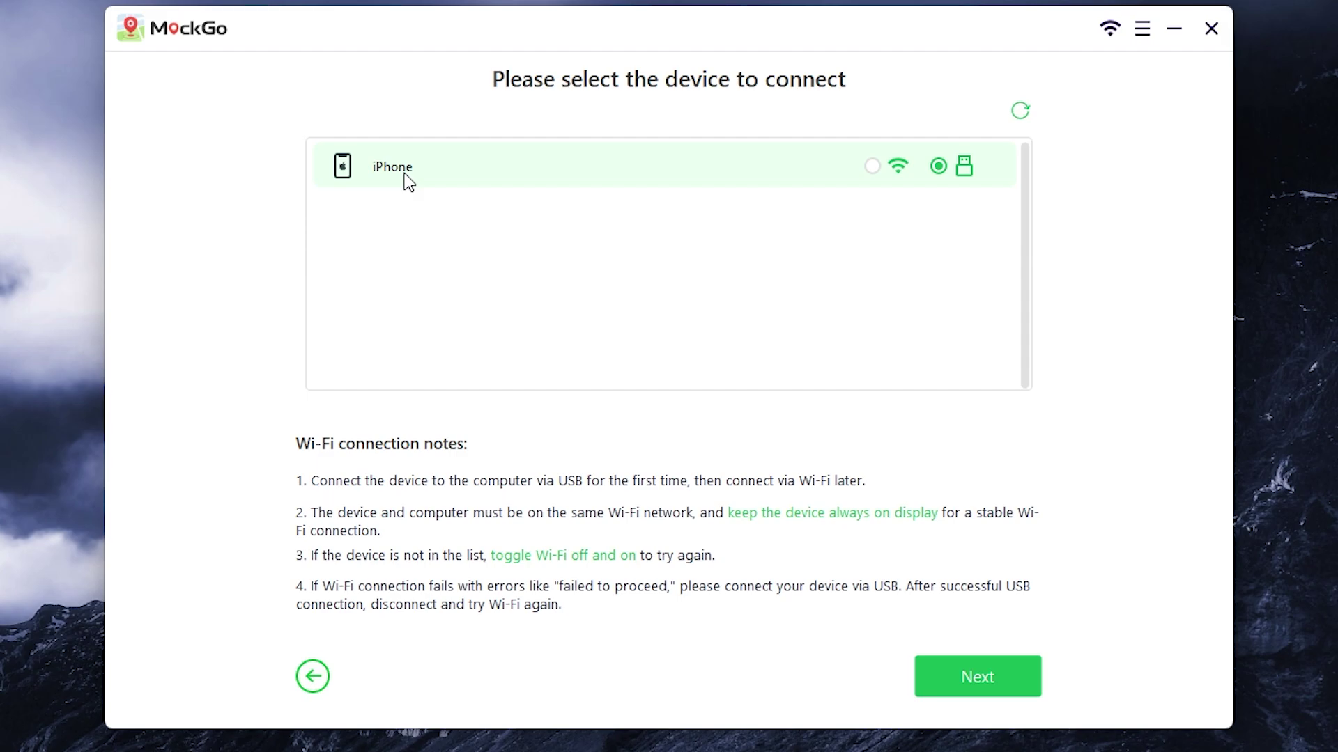
Step: Continue to the map and bring the Marsh Mill Rd junction near Weaver Corner into view
left_click(974, 685)
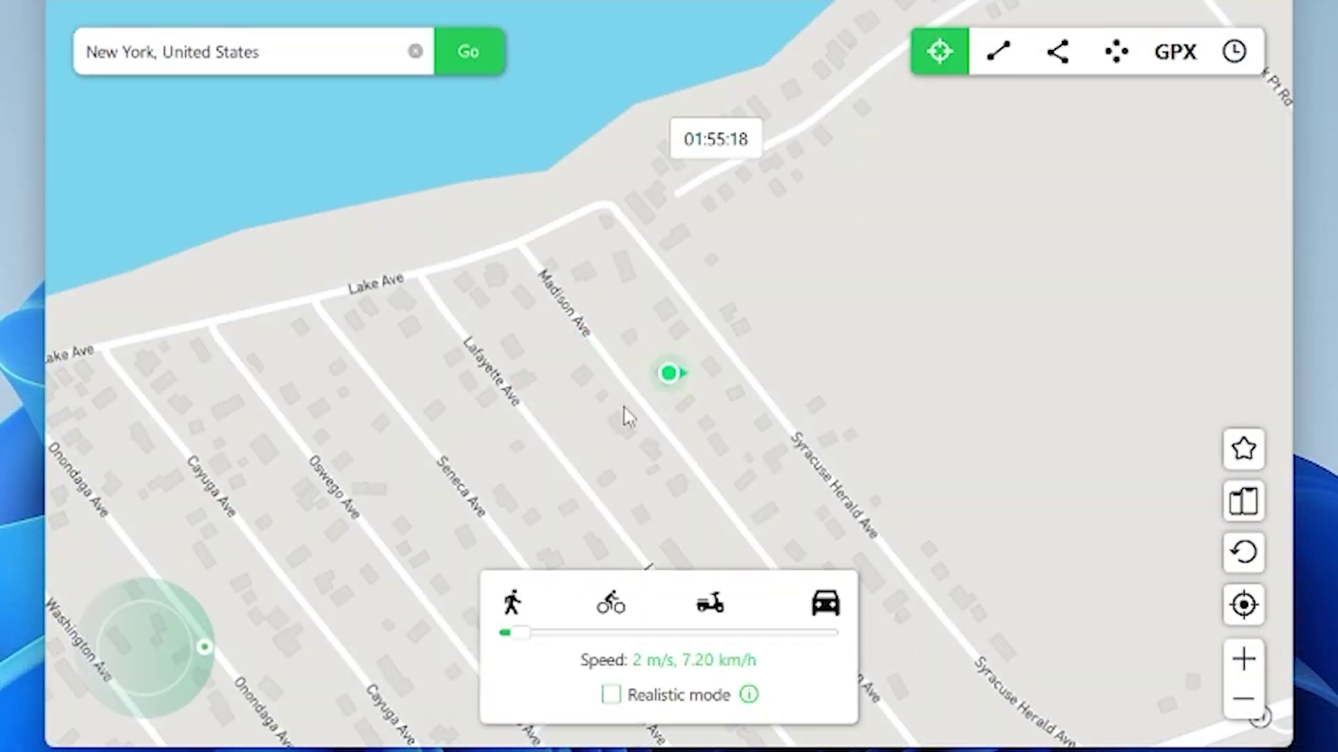
scroll(620, 441, "down", 2)
left_click_drag(657, 358, 544, 272)
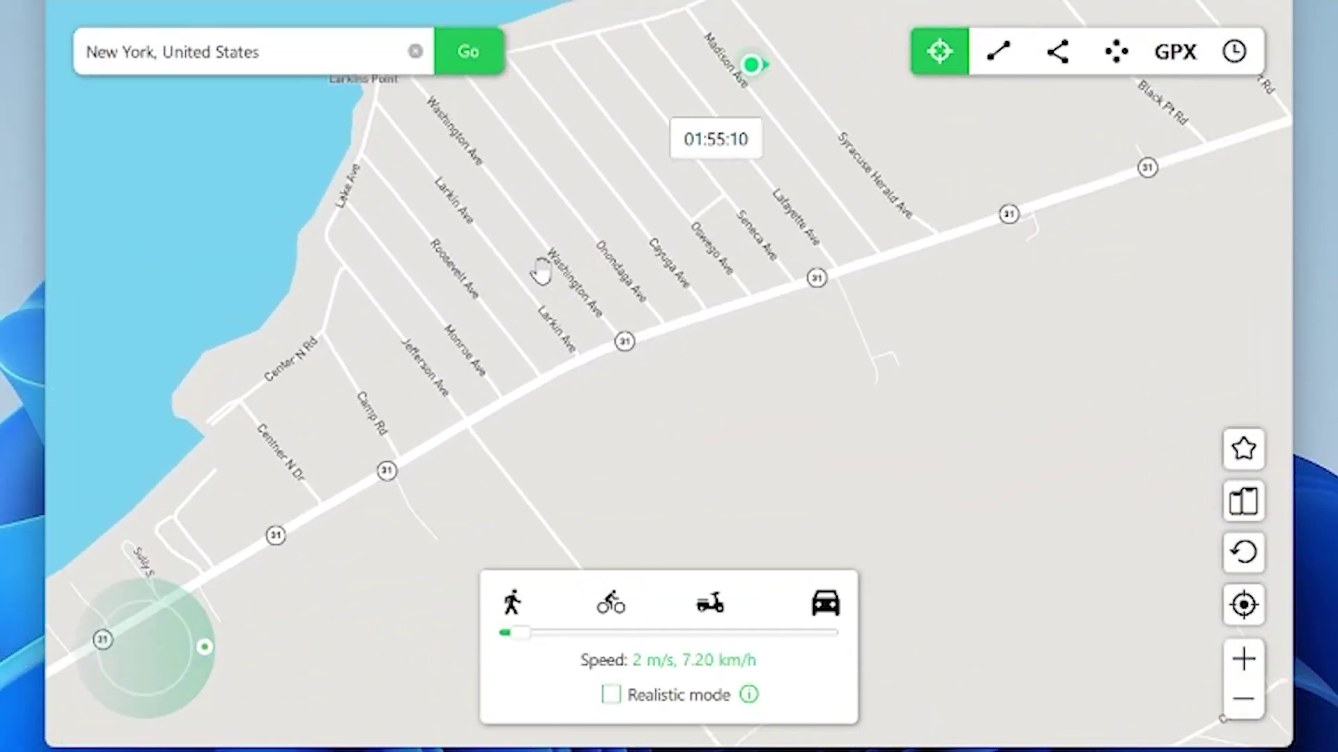
left_click_drag(627, 302, 708, 329)
scroll(707, 329, "up", 4)
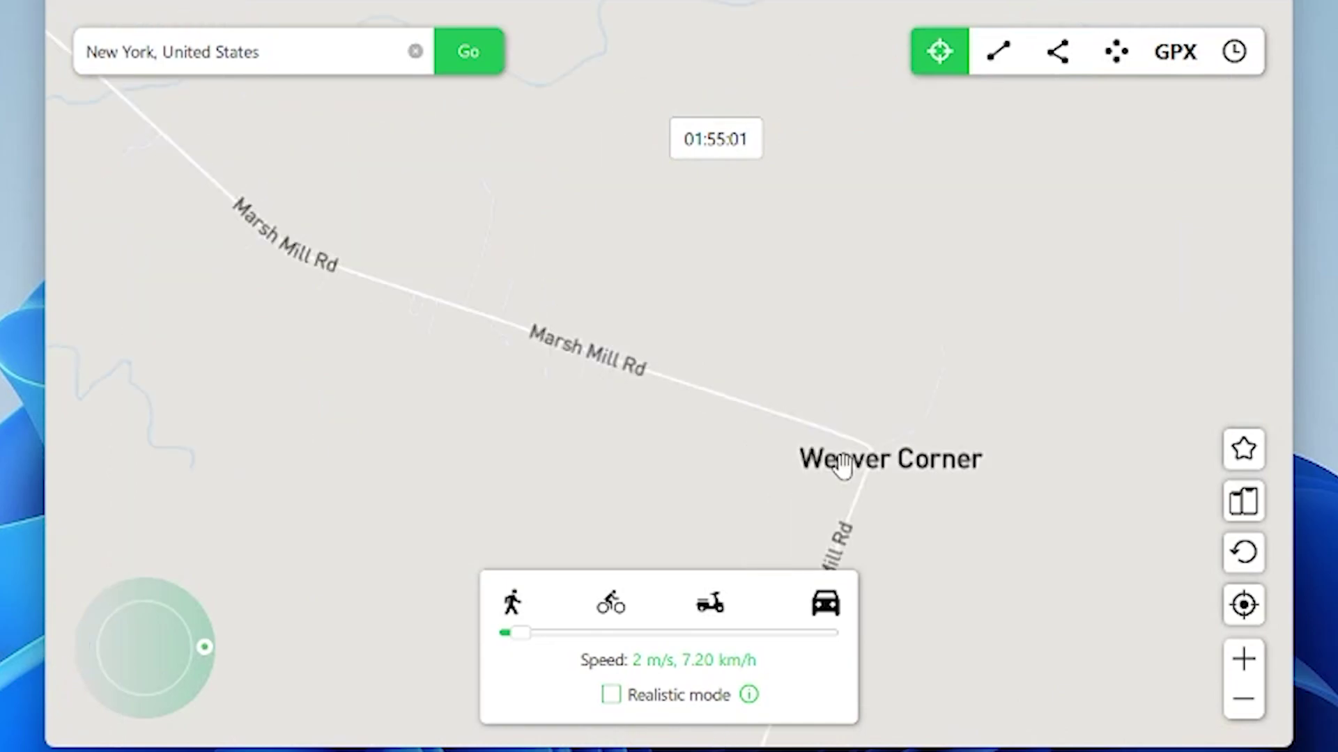
left_click_drag(848, 373, 686, 420)
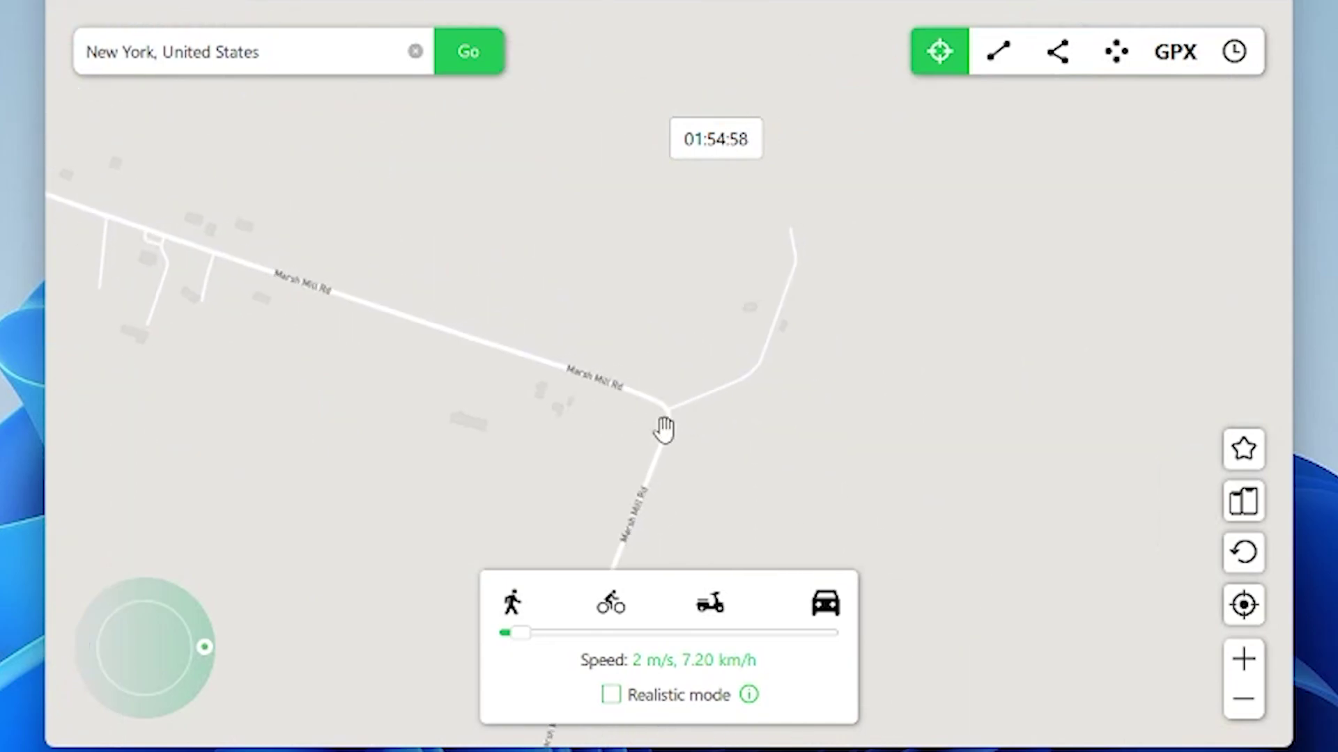
scroll(664, 430, "up", 1)
Step: Pin the Marsh Mill Rd junction and teleport the GPS location there
left_click(664, 426)
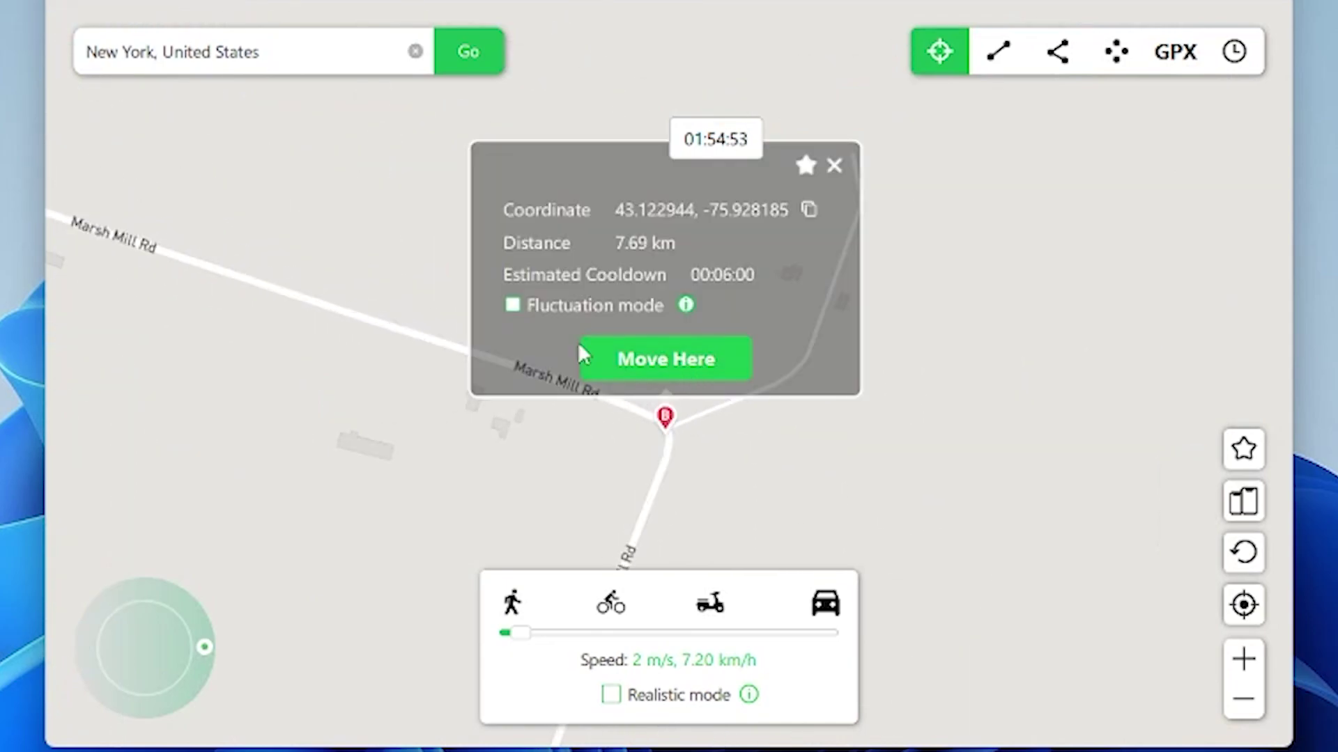
left_click(646, 363)
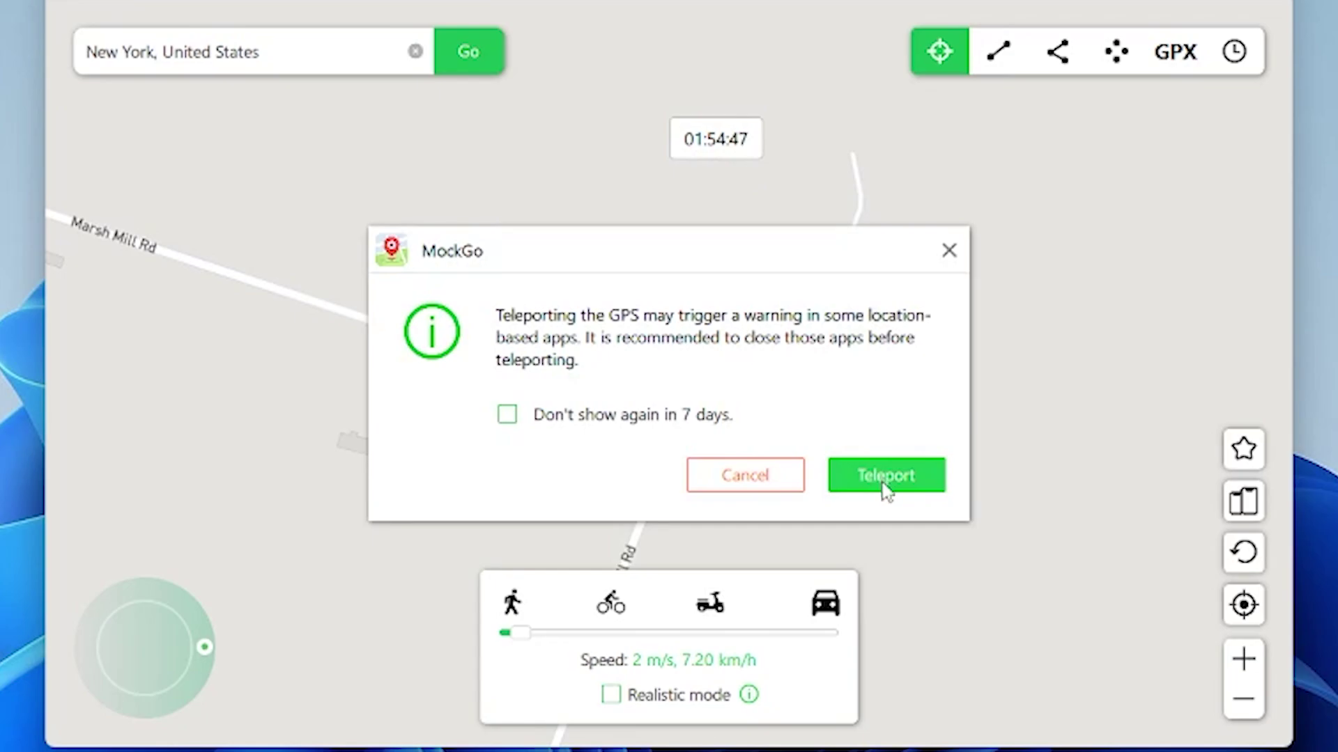
left_click(885, 480)
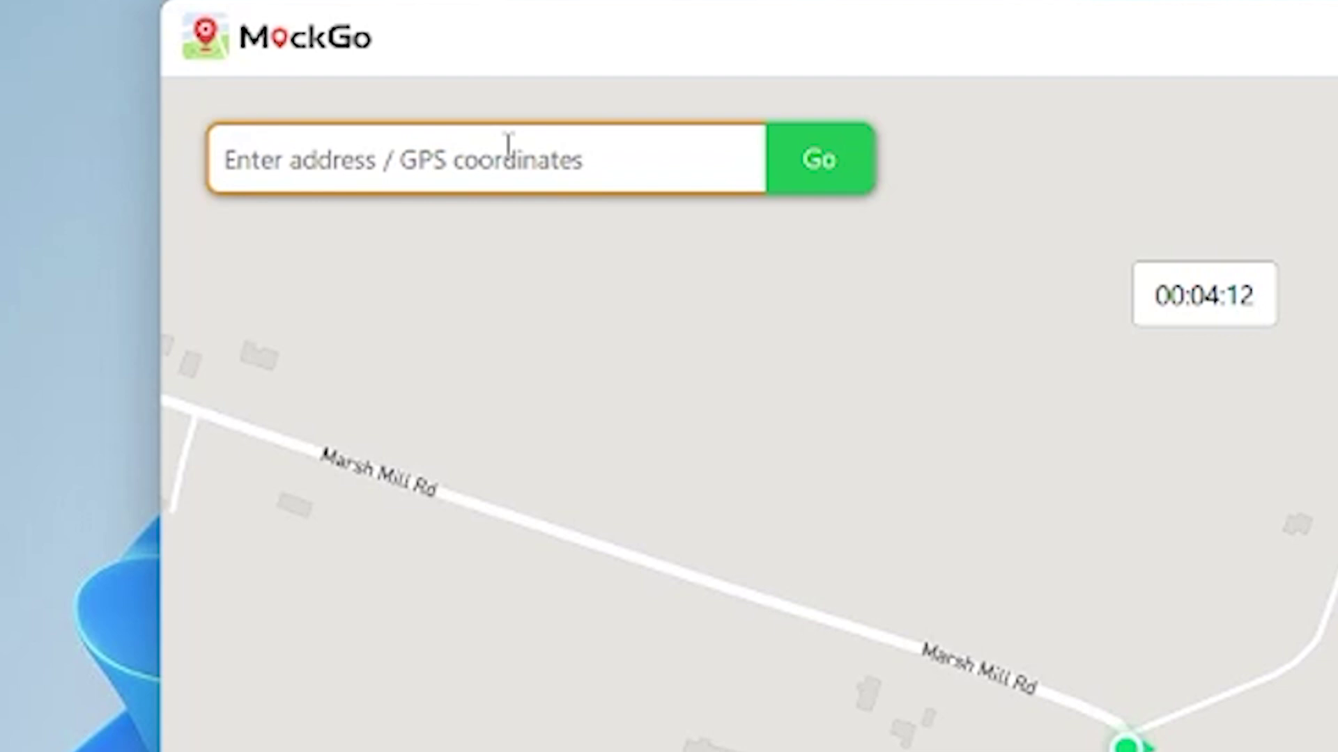
Step: Search for London and teleport the location to Clarendon St in Pimlico
type("londo")
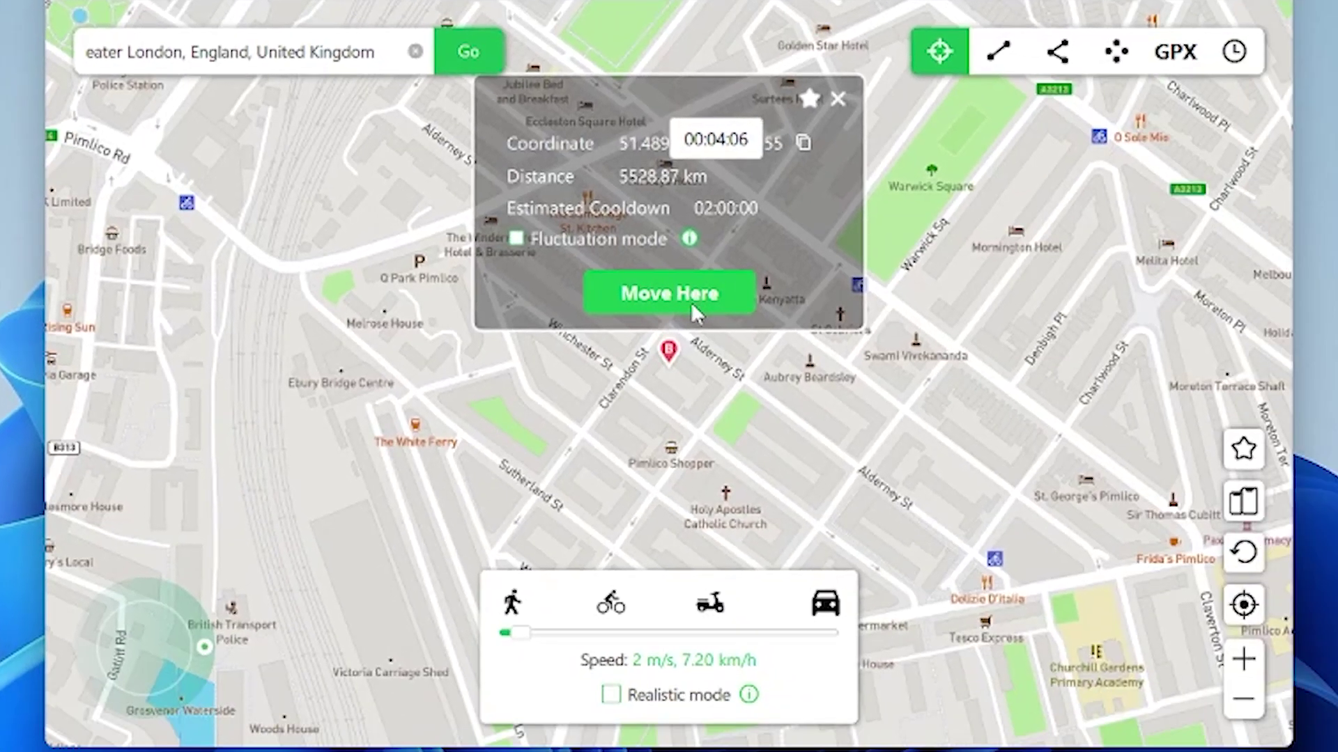
left_click(693, 306)
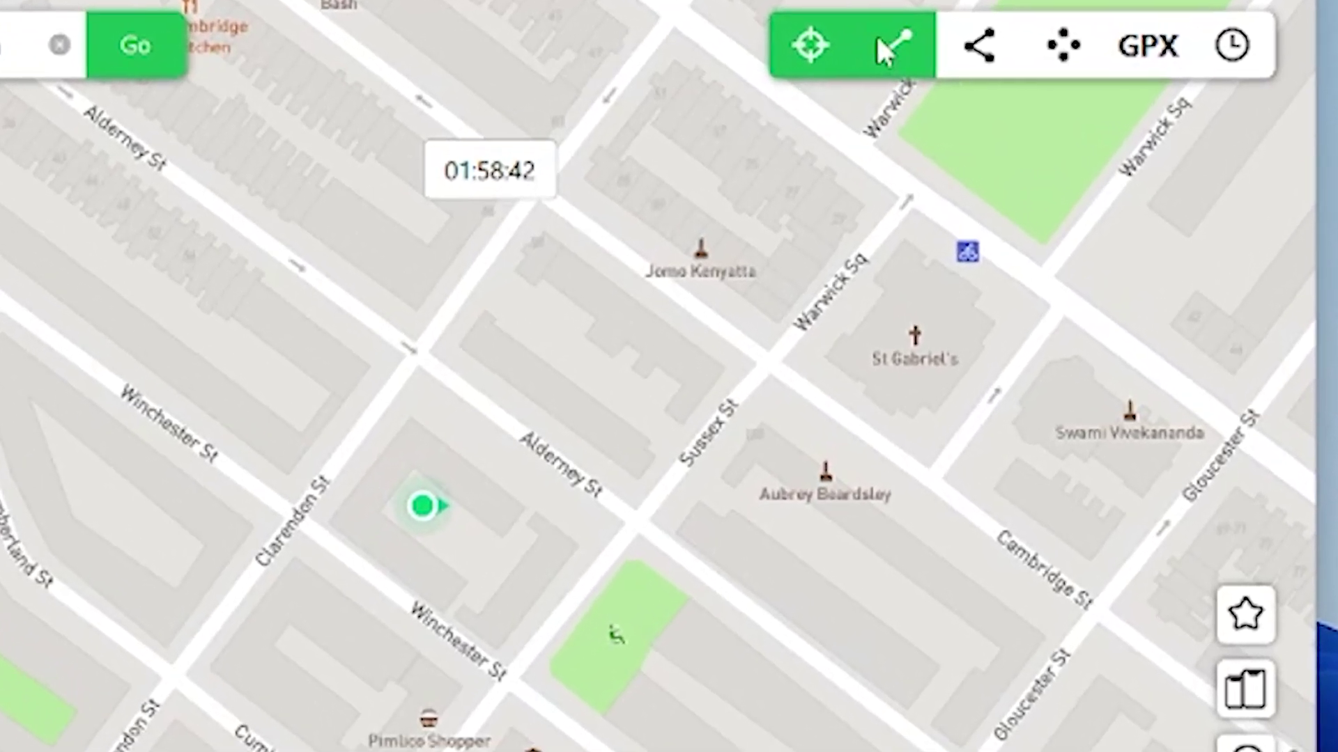
Step: Walk a one-stop route at 2 m/s to the Clarendon St and Winchester St corner
left_click(1008, 64)
scroll(680, 371, "up", 2)
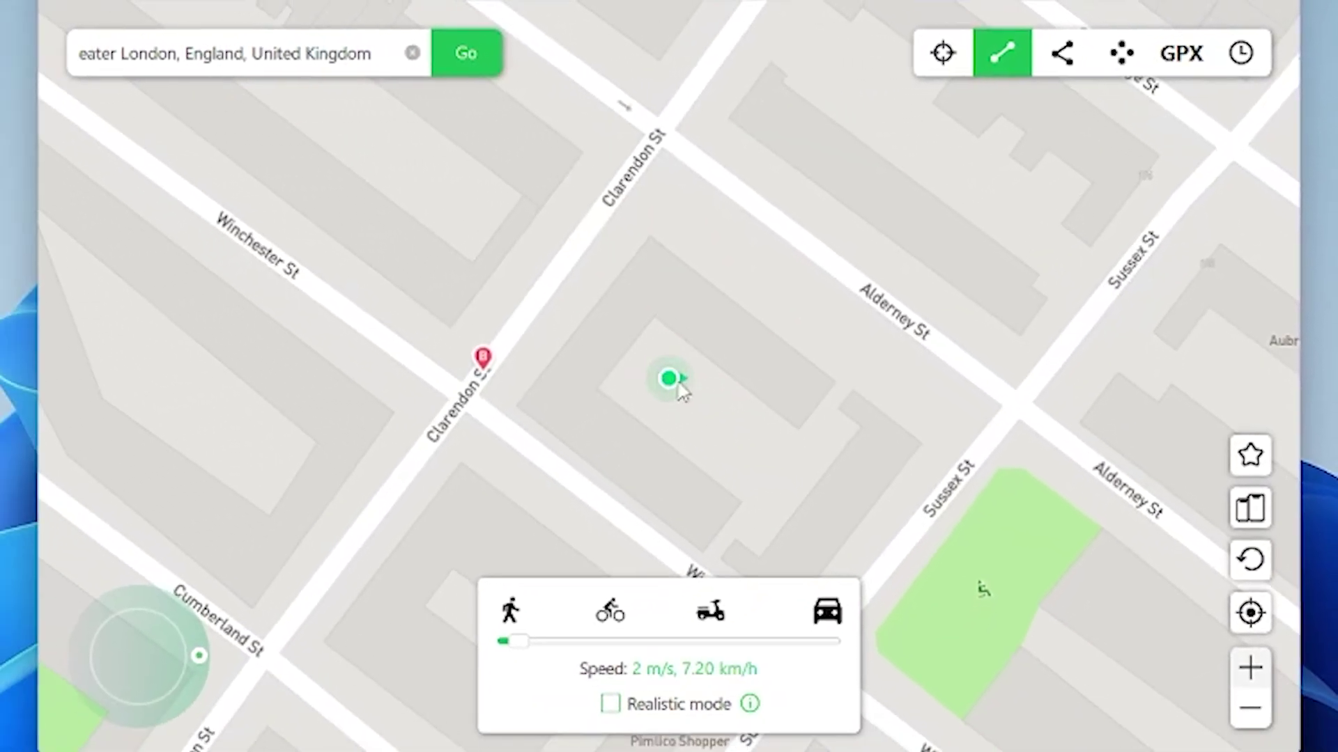
left_click(211, 517)
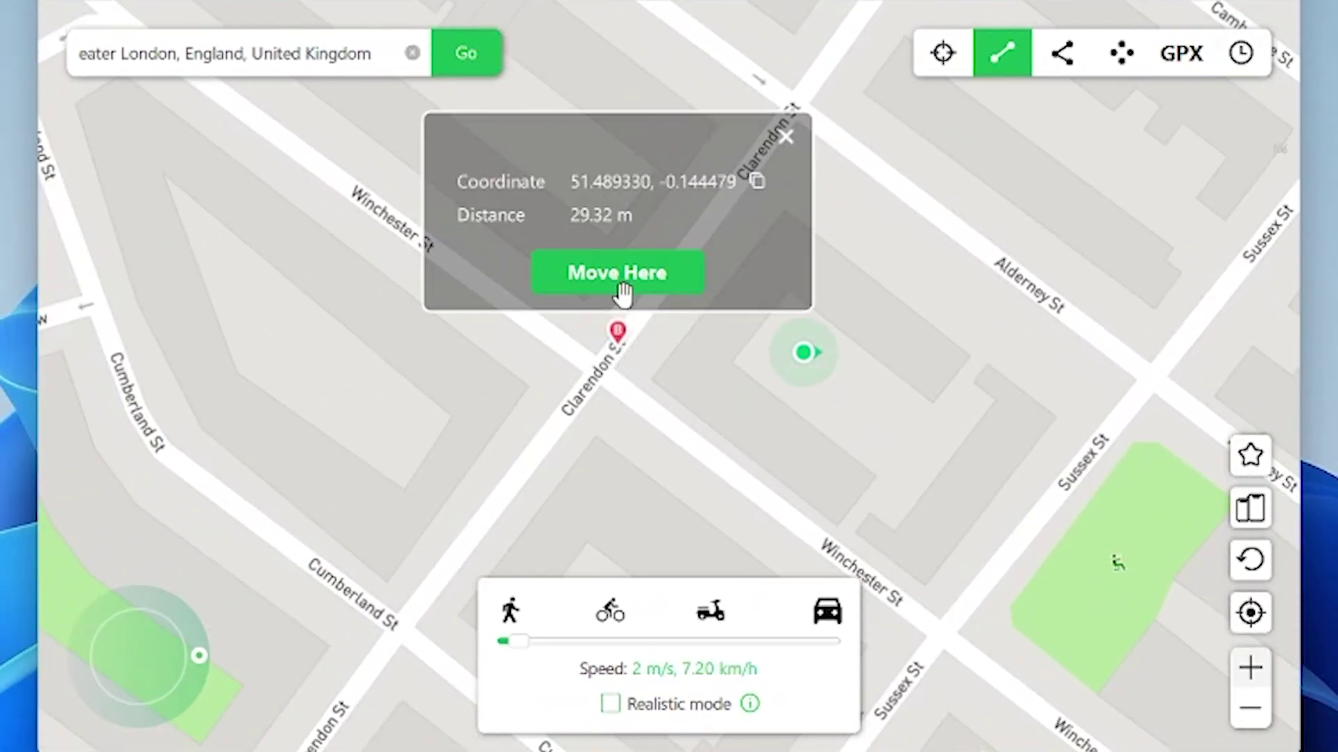
left_click(620, 279)
left_click(663, 491)
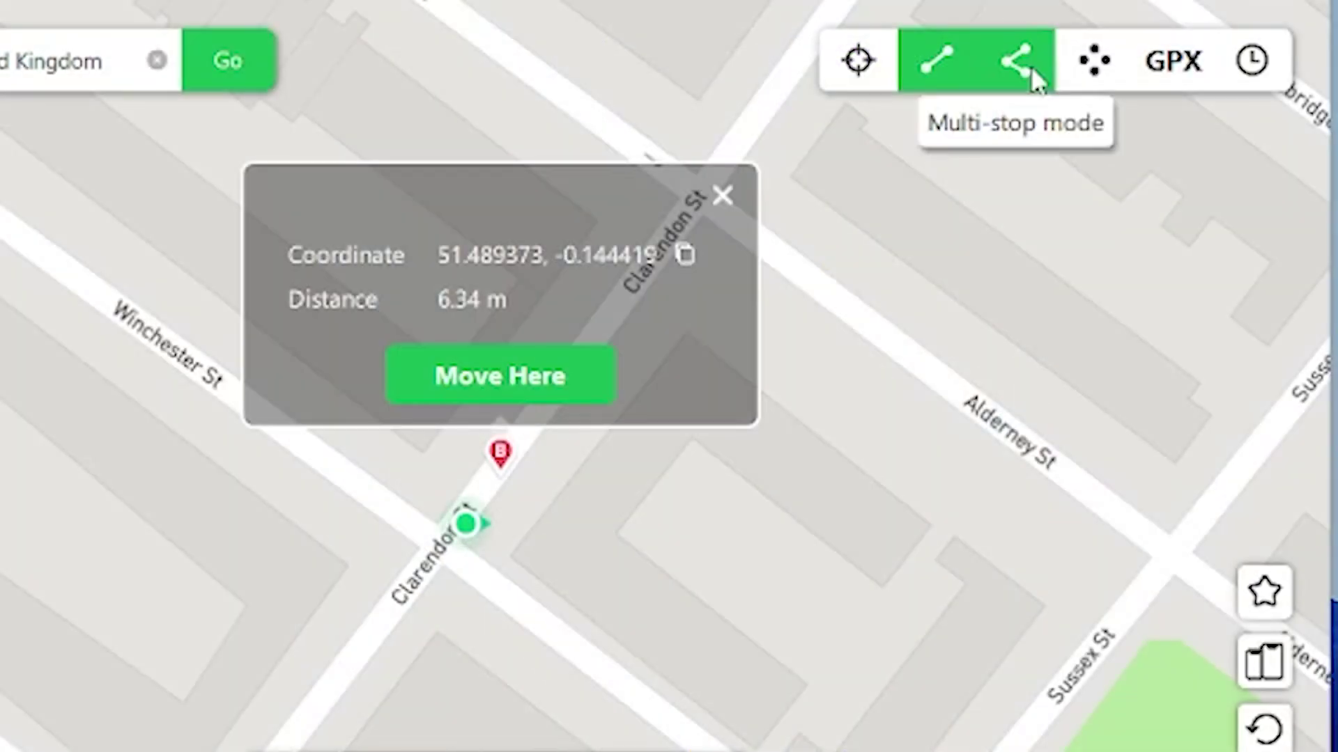
Step: Plot a multi-stop walk via the Clarendon St corner to Alderney St, with Realistic mode on
left_click(725, 195)
left_click(1047, 78)
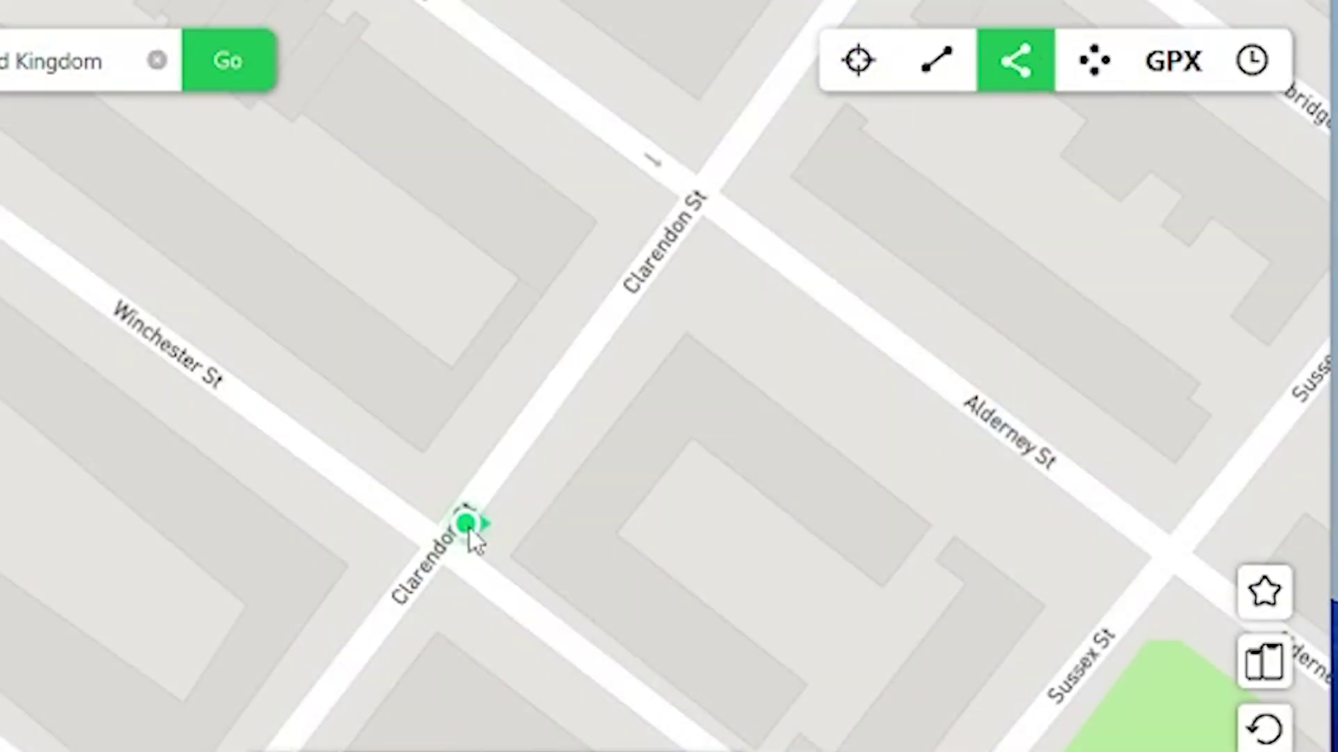
left_click(702, 202)
left_click(249, 212)
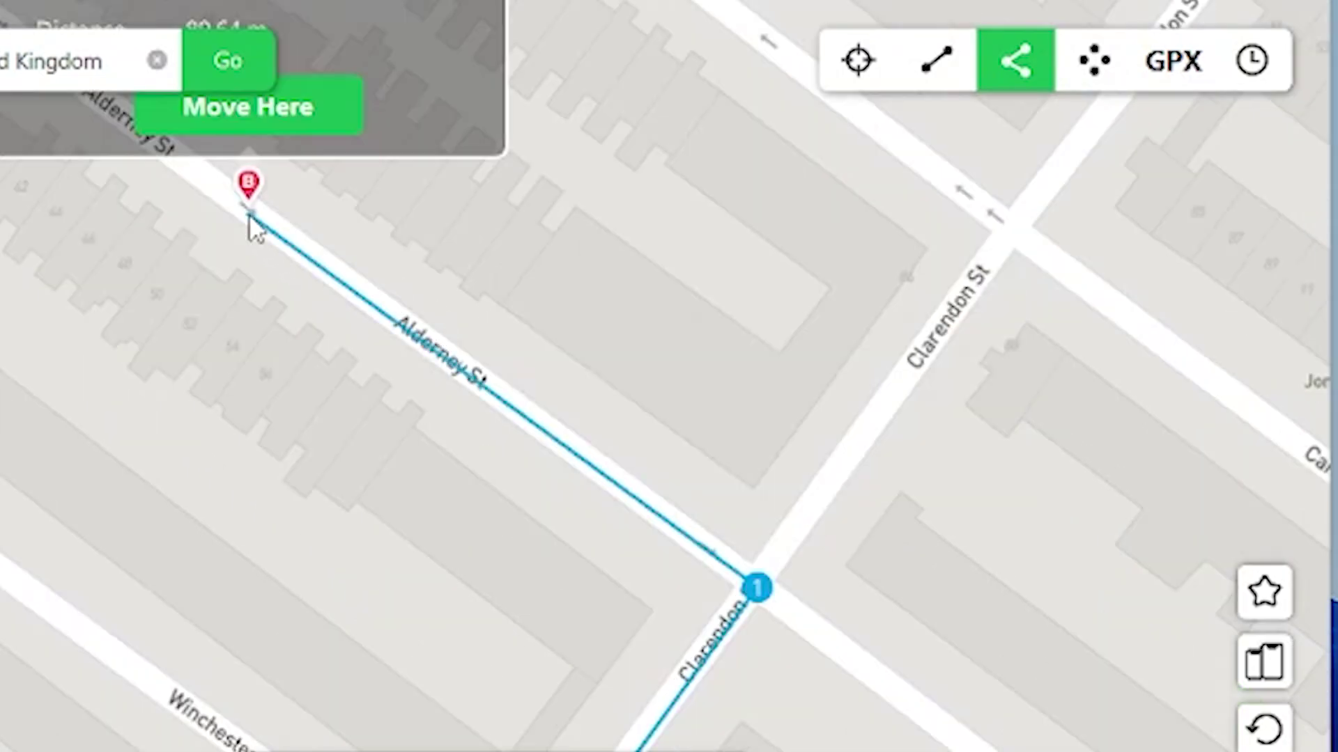
left_click(263, 104)
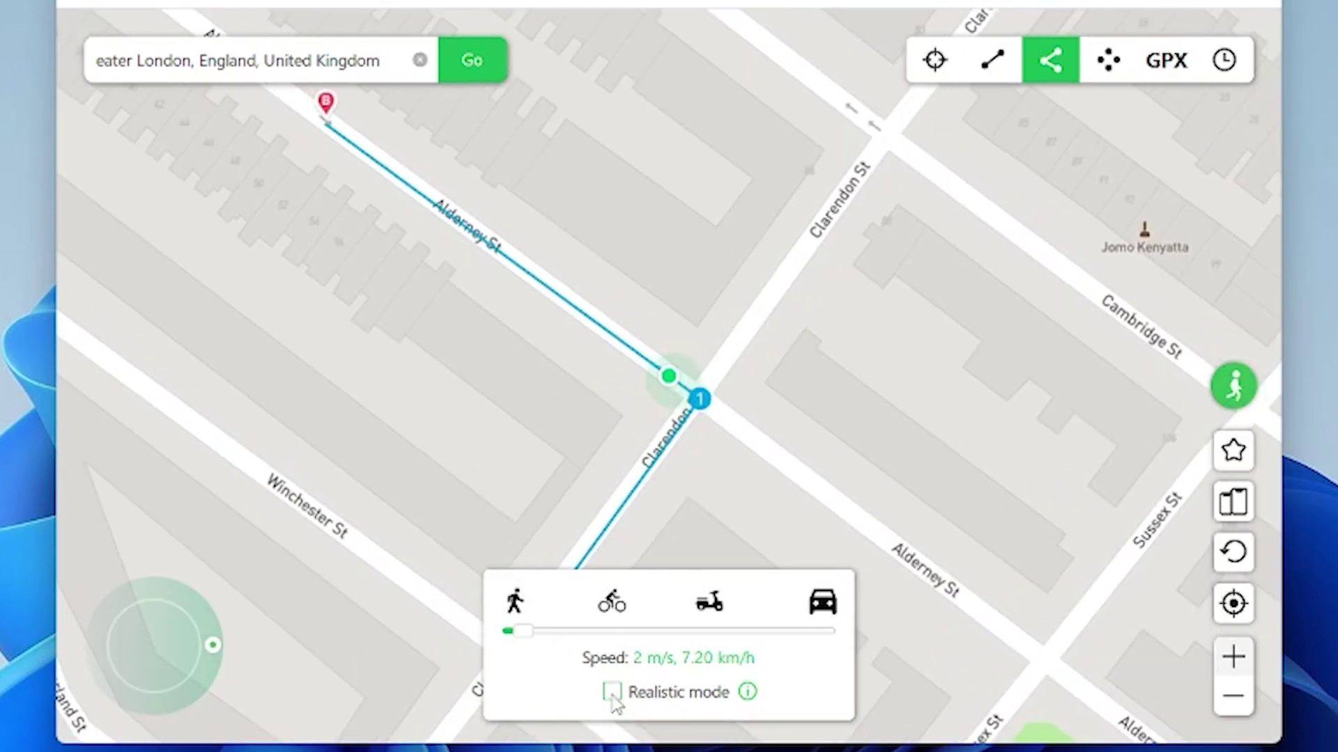
left_click(614, 693)
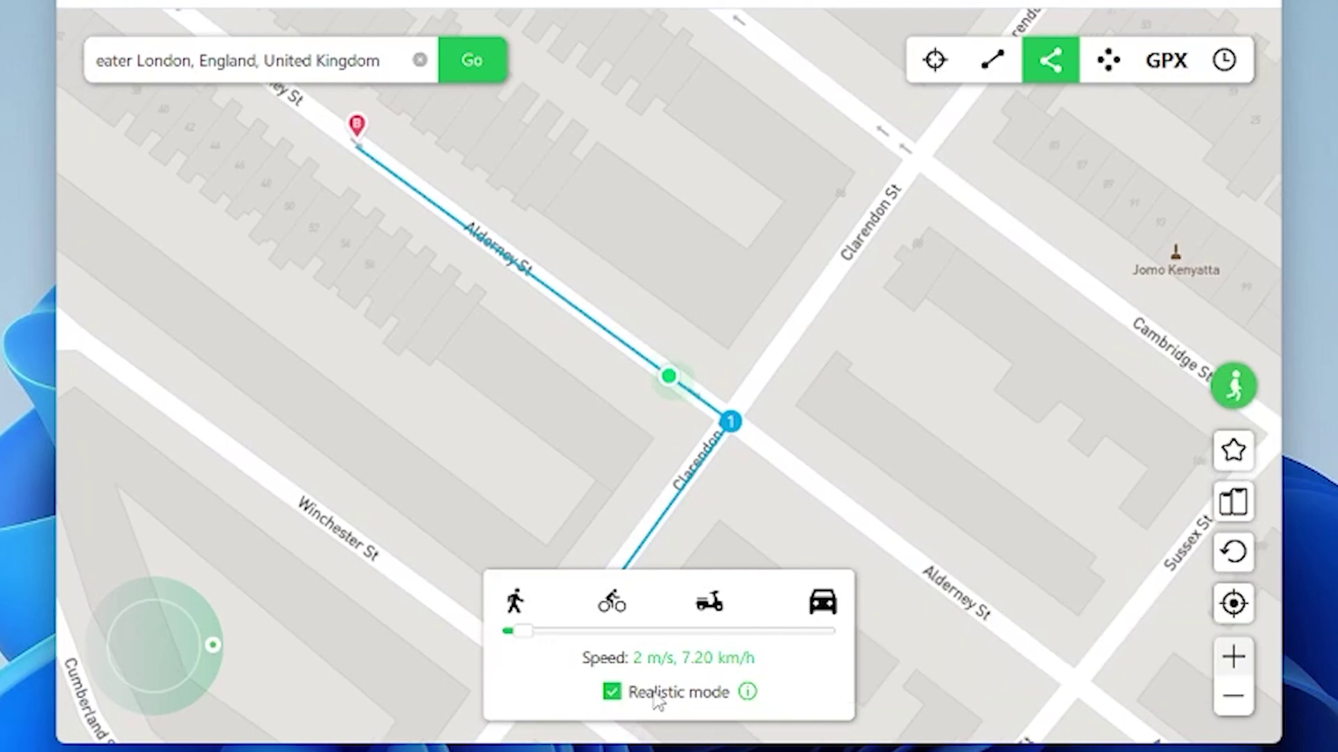
mouse_move(748, 694)
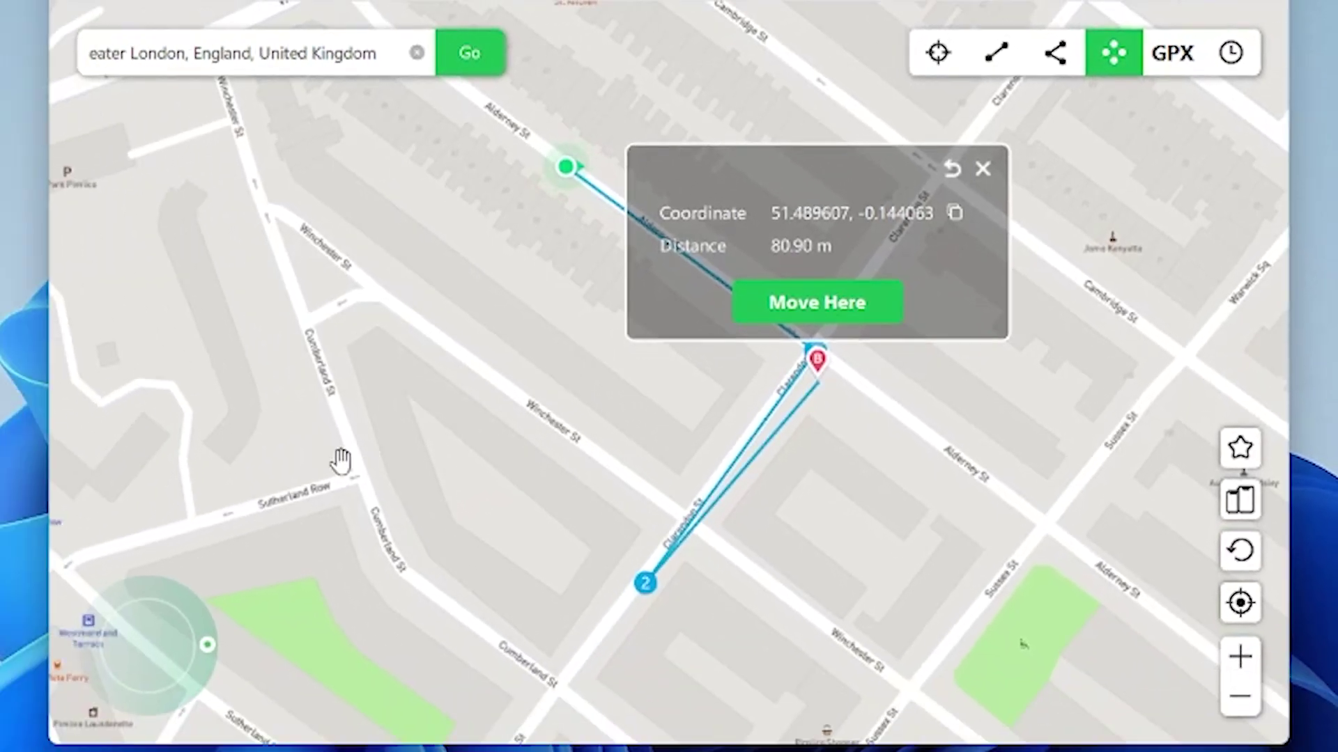
Step: Add jump-teleport waypoints at the Clarendon St corner and on Winchester St
left_click_drag(486, 408, 586, 478)
left_click_drag(597, 308, 549, 320)
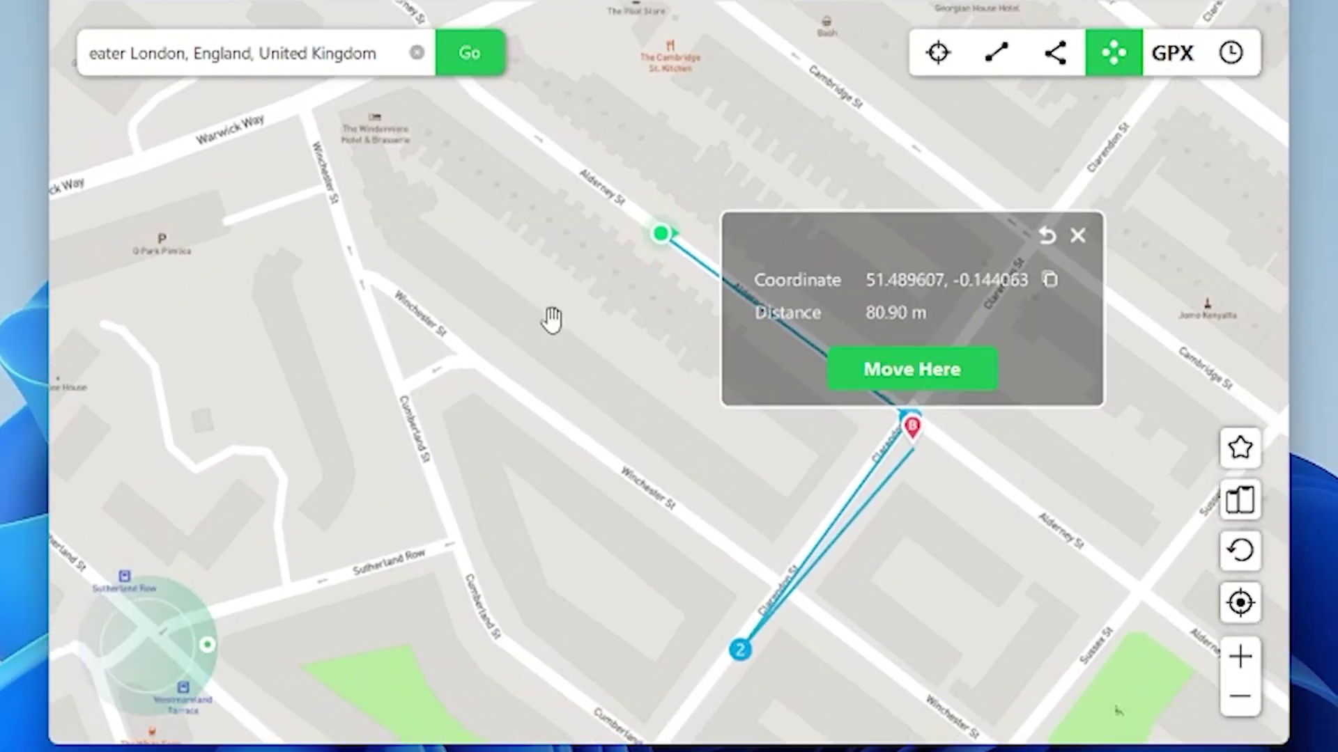
left_click(476, 334)
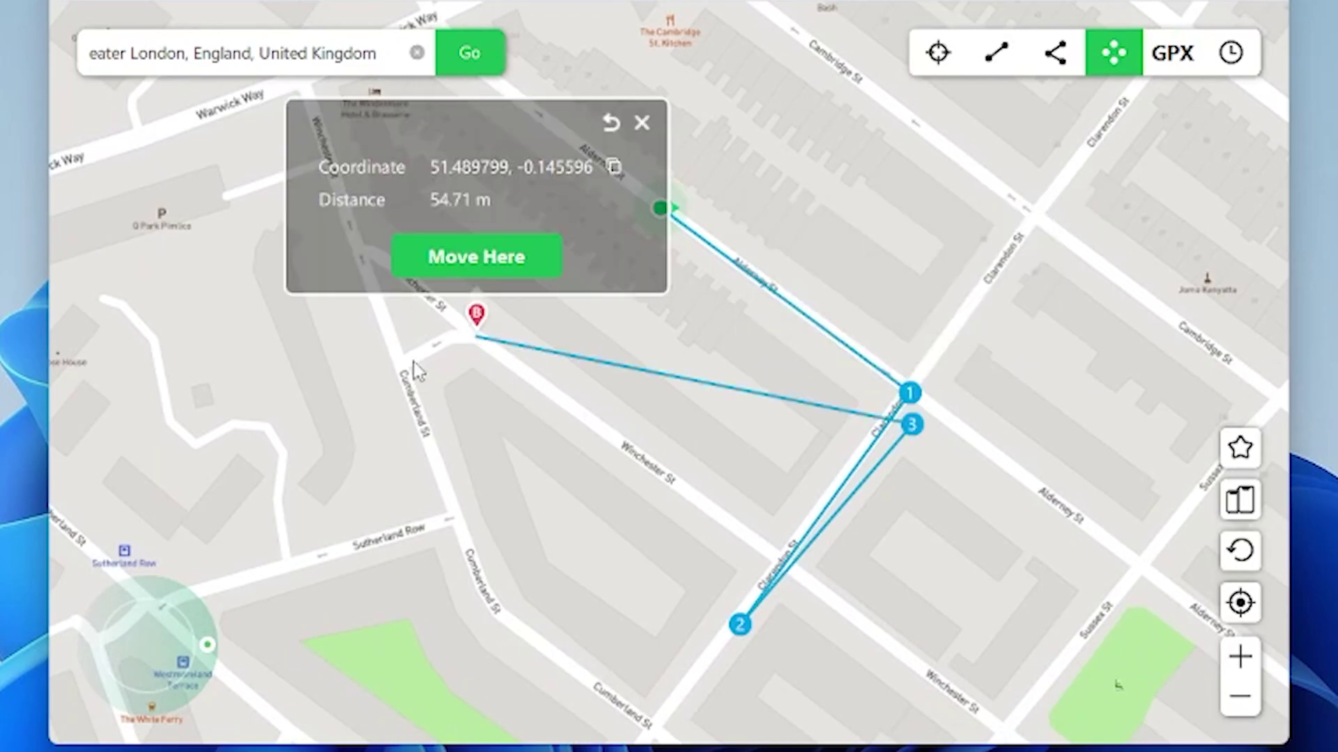
left_click_drag(416, 369, 659, 369)
left_click(408, 600)
Step: Add waypoints near Sutherland Row and Ebury Bridge, then start teleporting along the route
left_click_drag(312, 423, 597, 555)
left_click(348, 355)
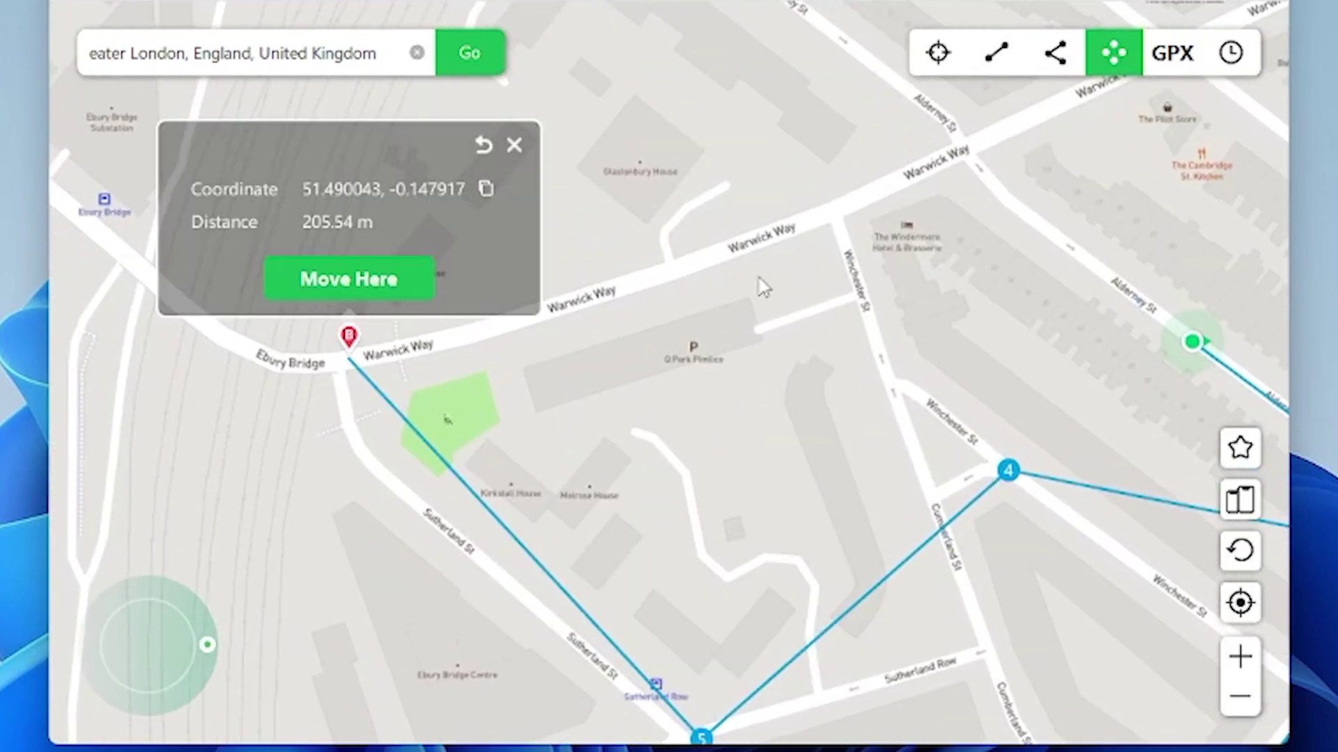
left_click(800, 217)
left_click(803, 143)
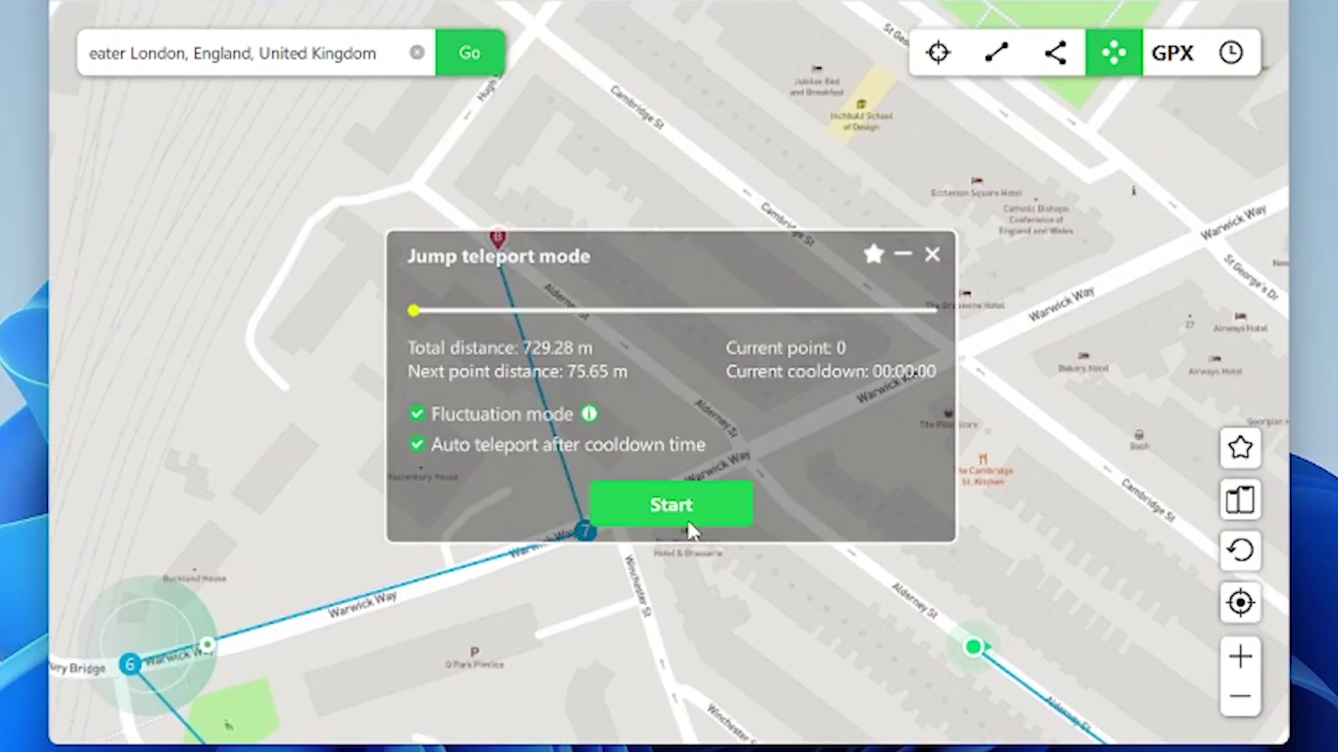
left_click(688, 524)
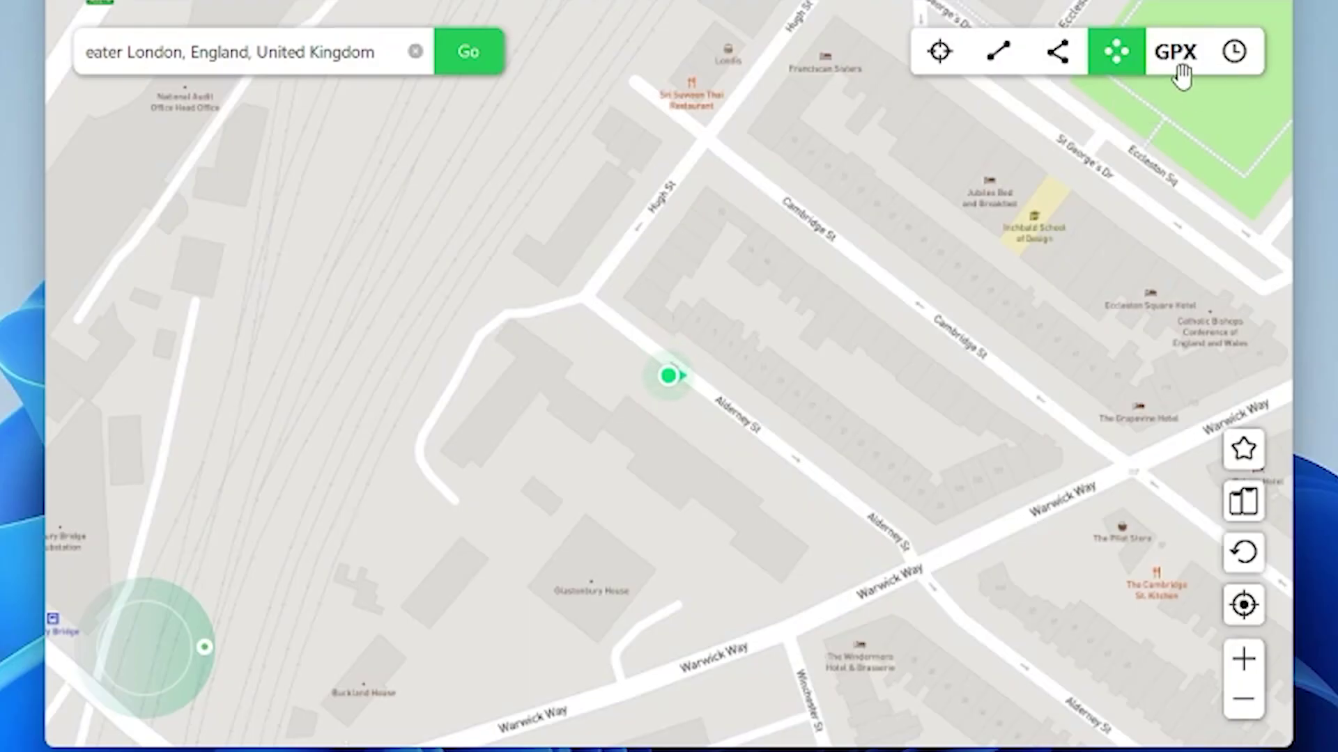
Step: Review the past-location history, close it, and open the main menu
left_click(1234, 51)
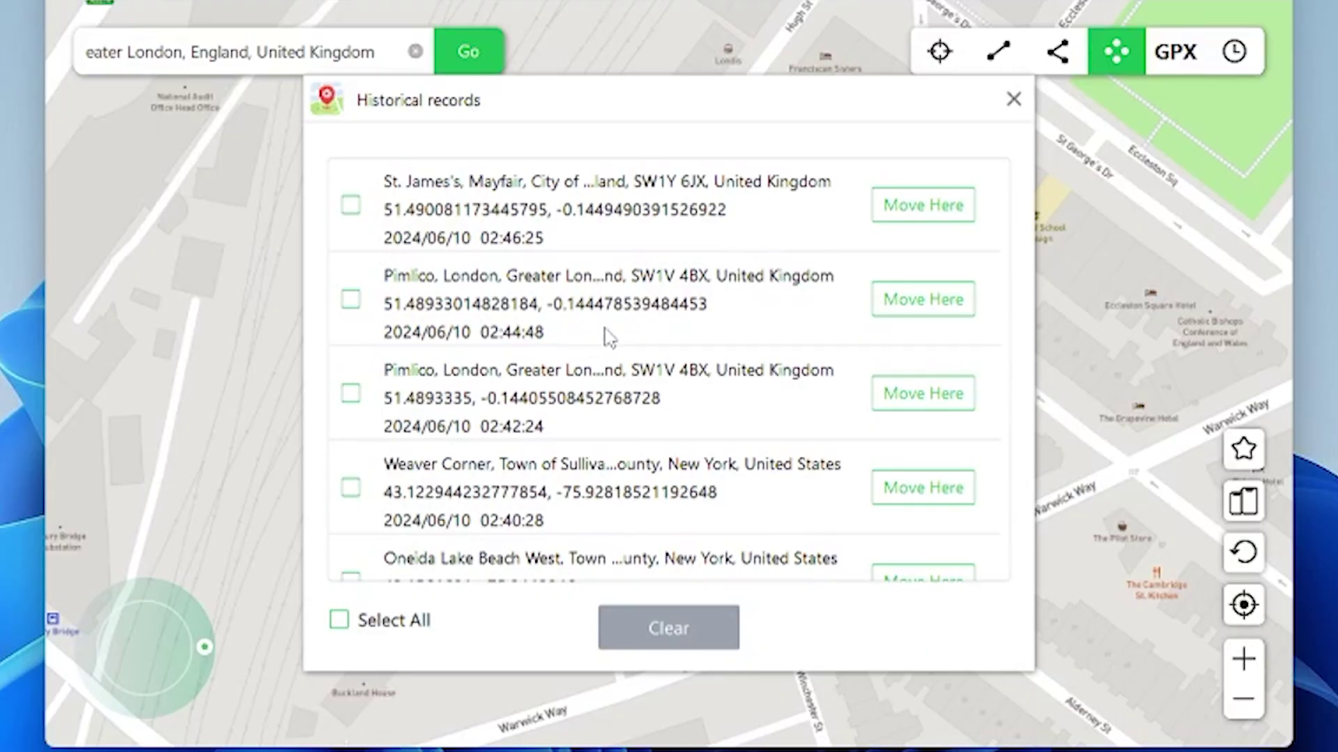
key("Escape")
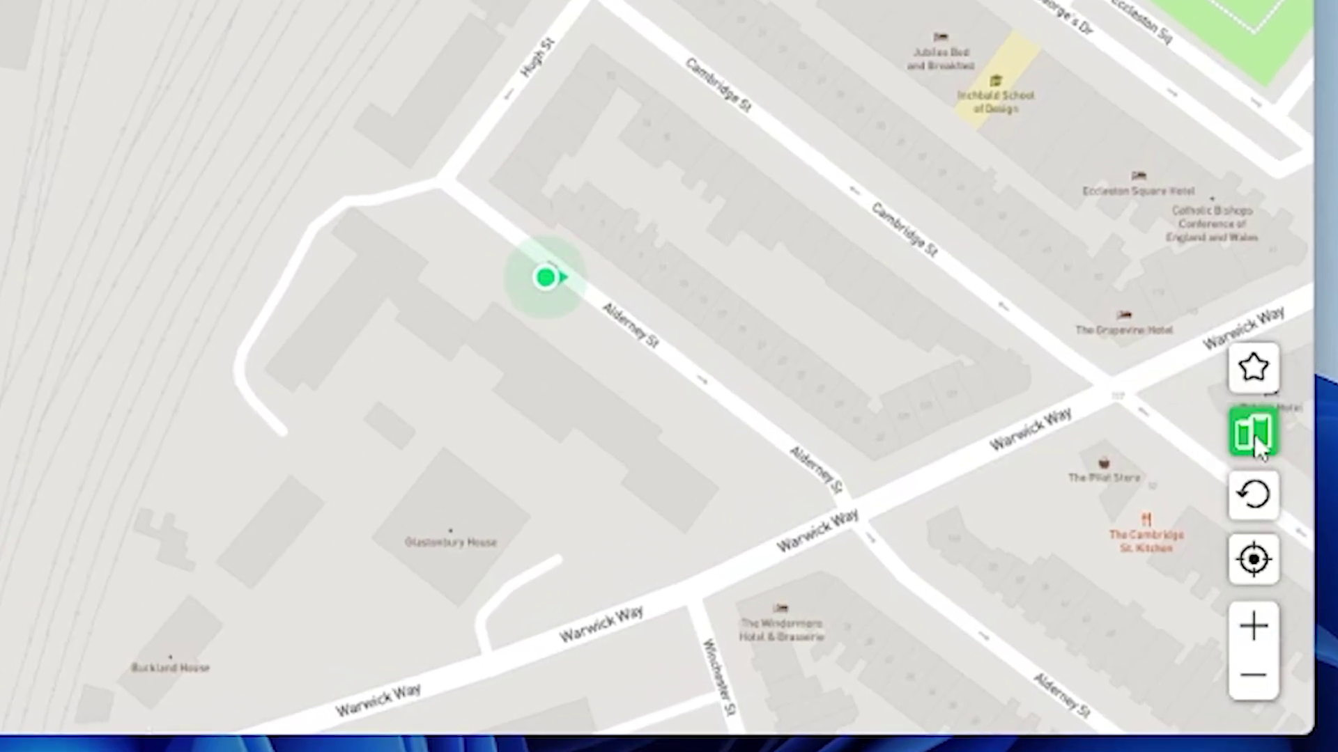
left_click(1310, 0)
left_click(1188, 71)
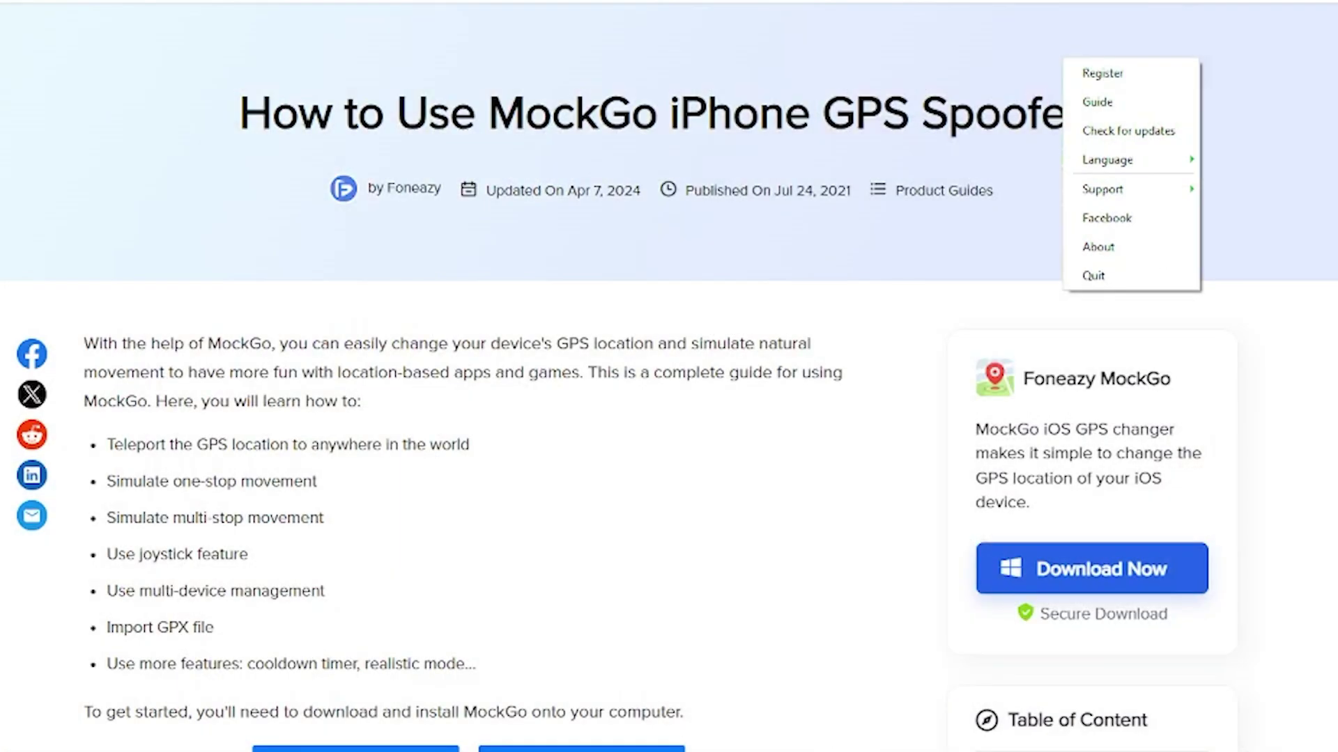